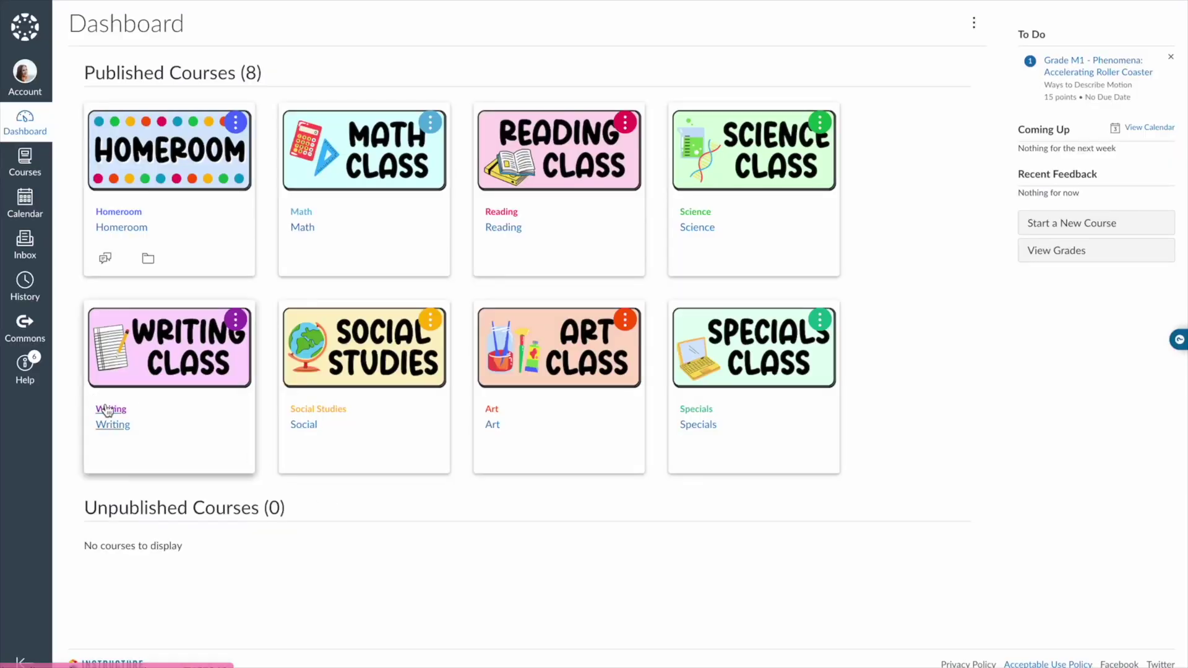
# Browse the Writing course as a student, then start a new module in the Demo course.
pyautogui.click(106, 410)
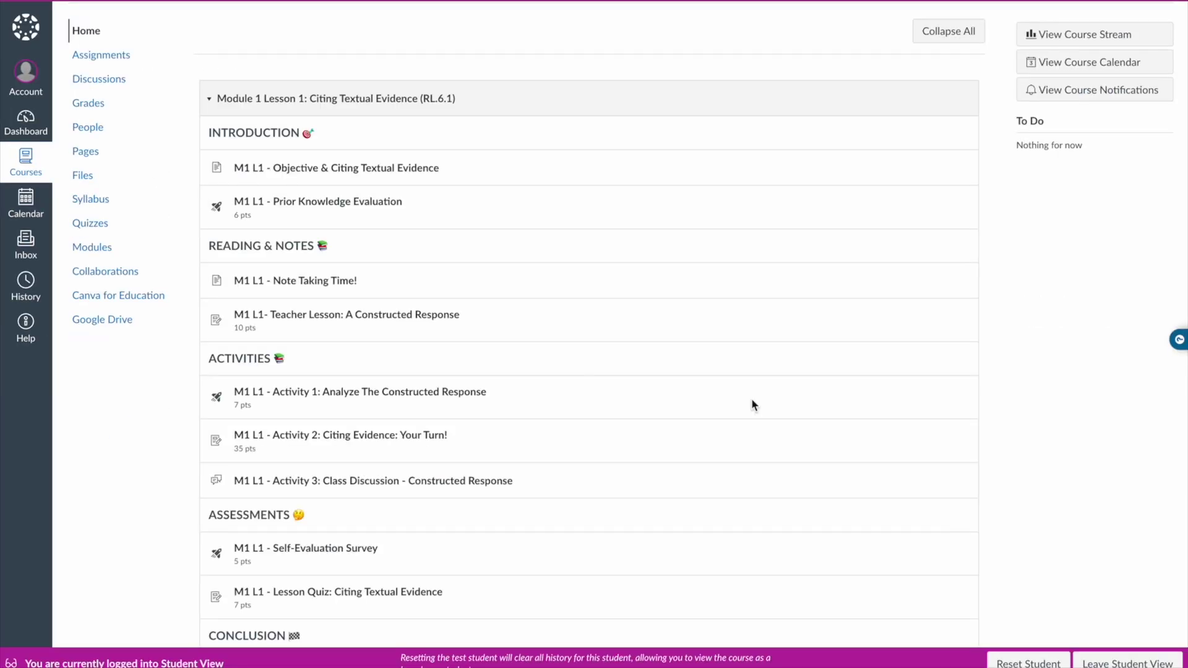
pyautogui.scroll(-1, 751, 398)
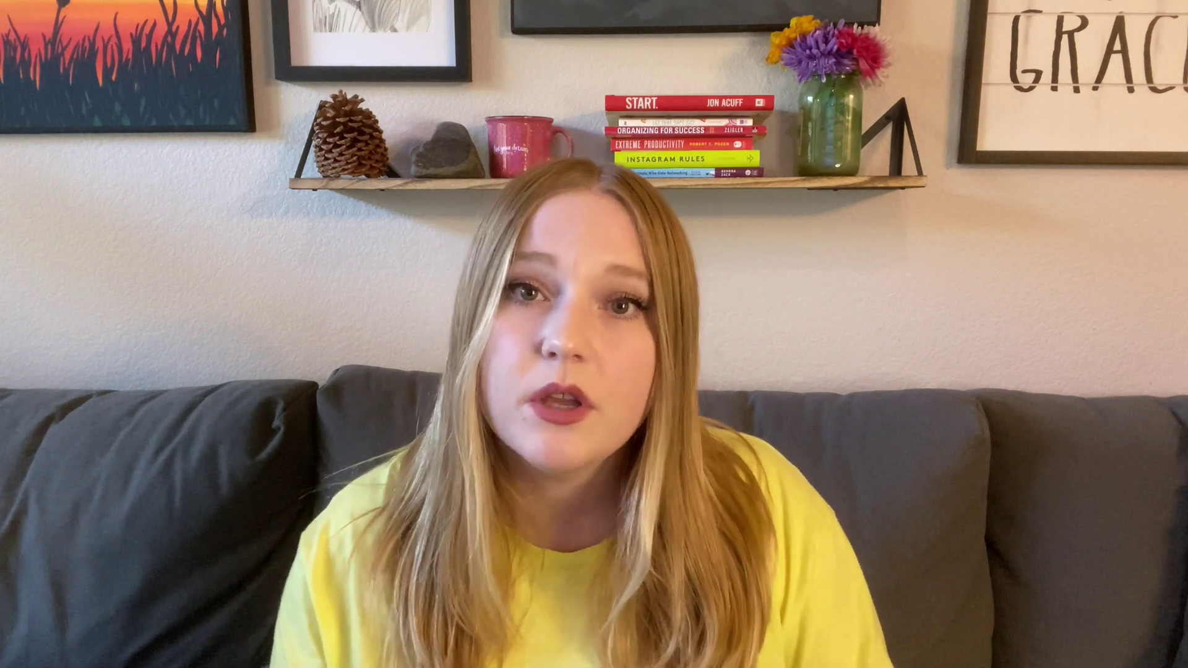
pyautogui.click(589, 274)
# Create Module 1 and begin adding an Assignment item to it.
pyautogui.write('Module 1')
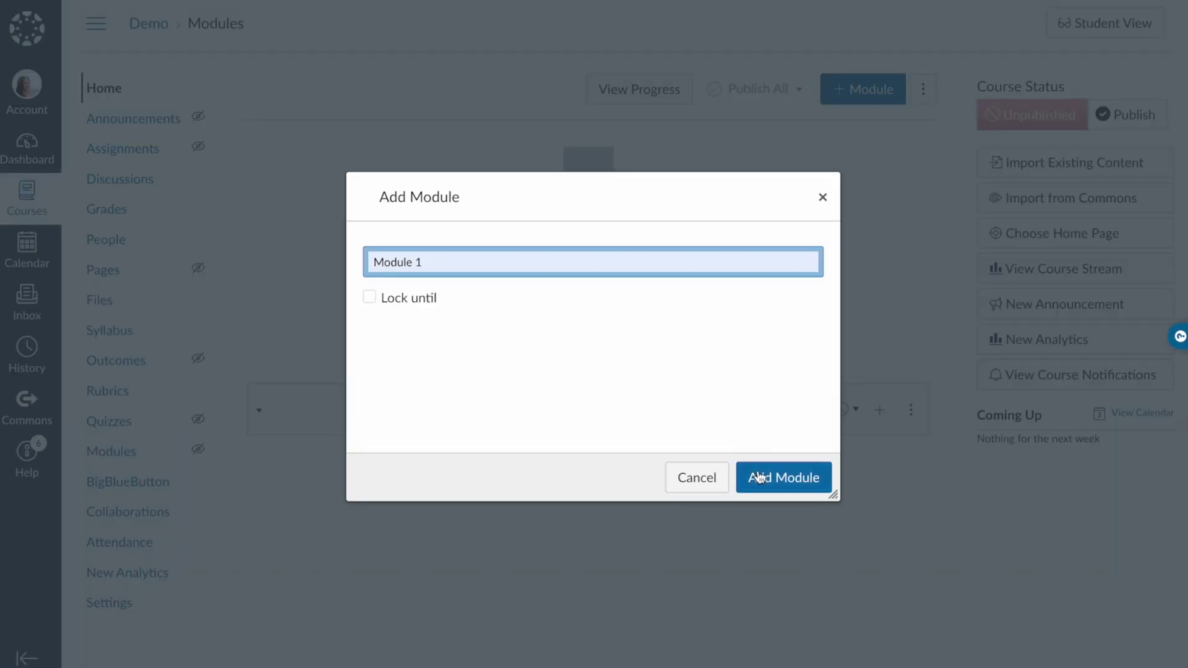
pyautogui.click(760, 479)
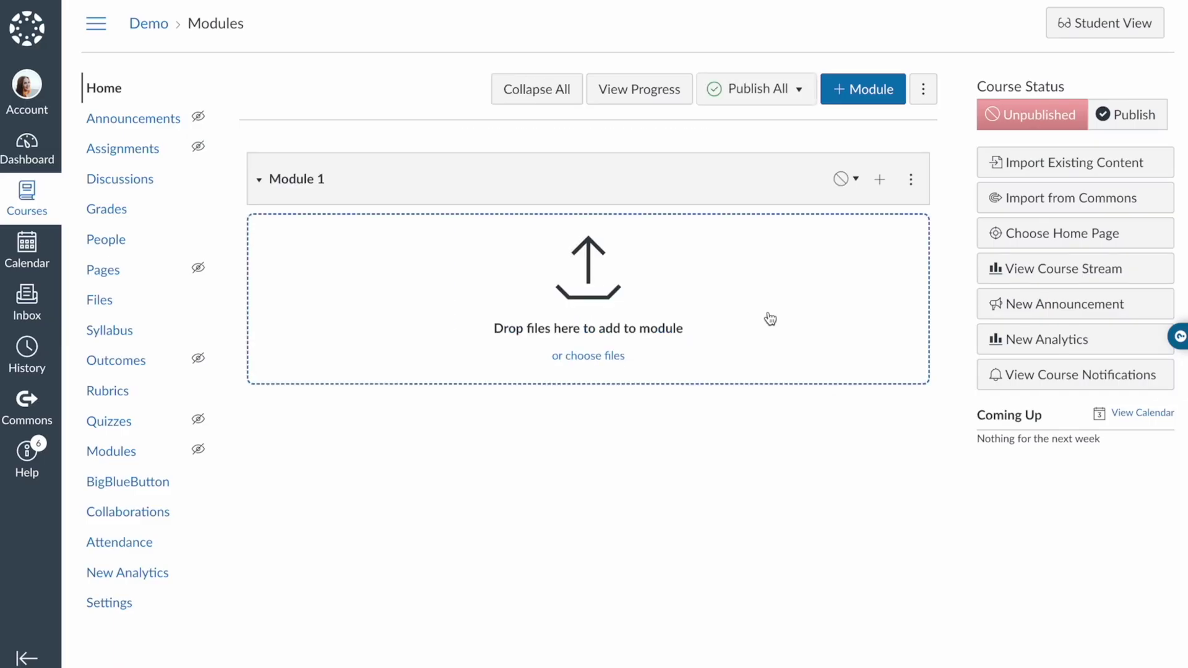
pyautogui.click(881, 181)
pyautogui.click(403, 206)
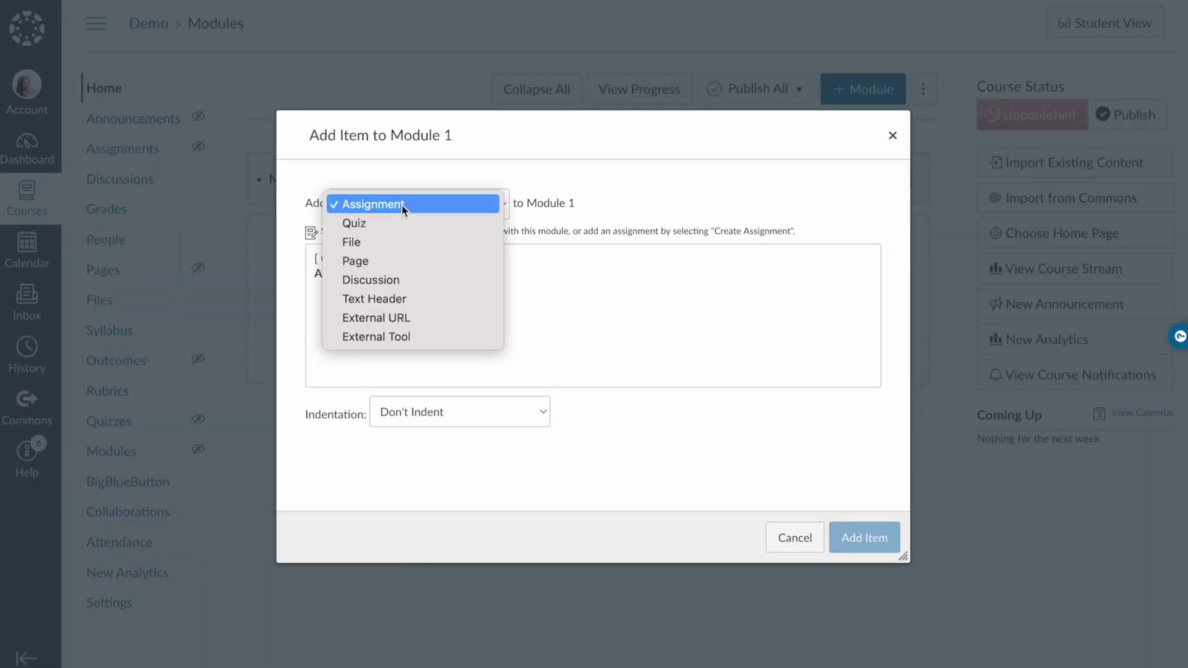
pyautogui.click(405, 206)
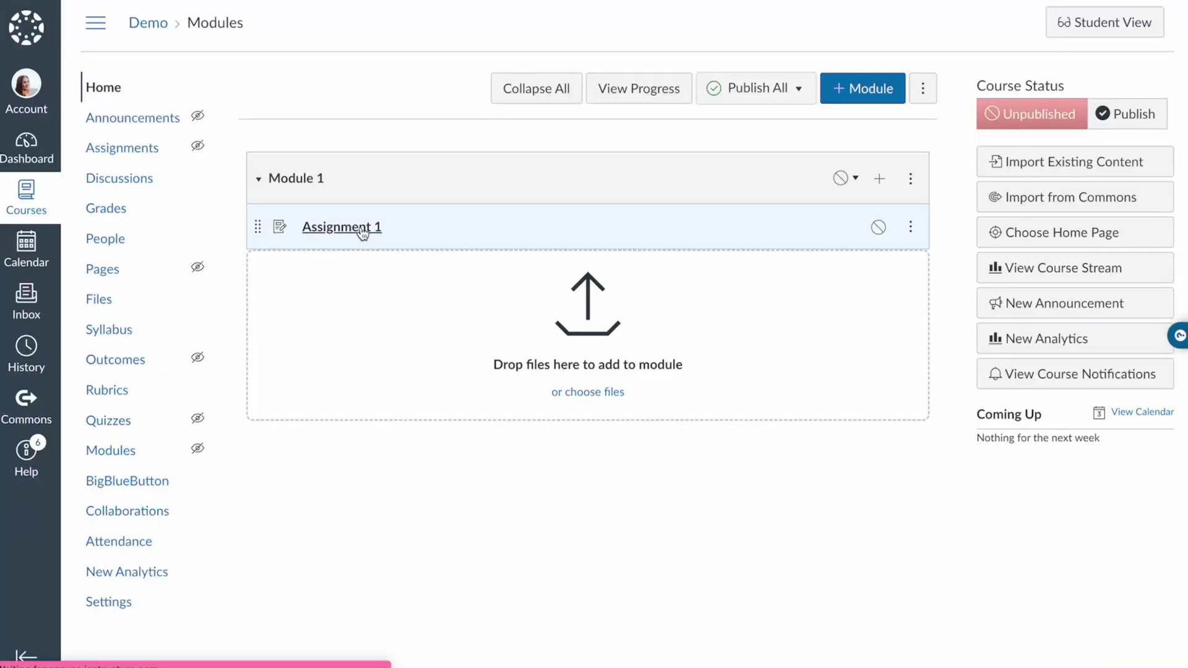
# Set Assignment 1 to Online submission with Student Annotation and attach the PDF to annotate.
pyautogui.click(363, 233)
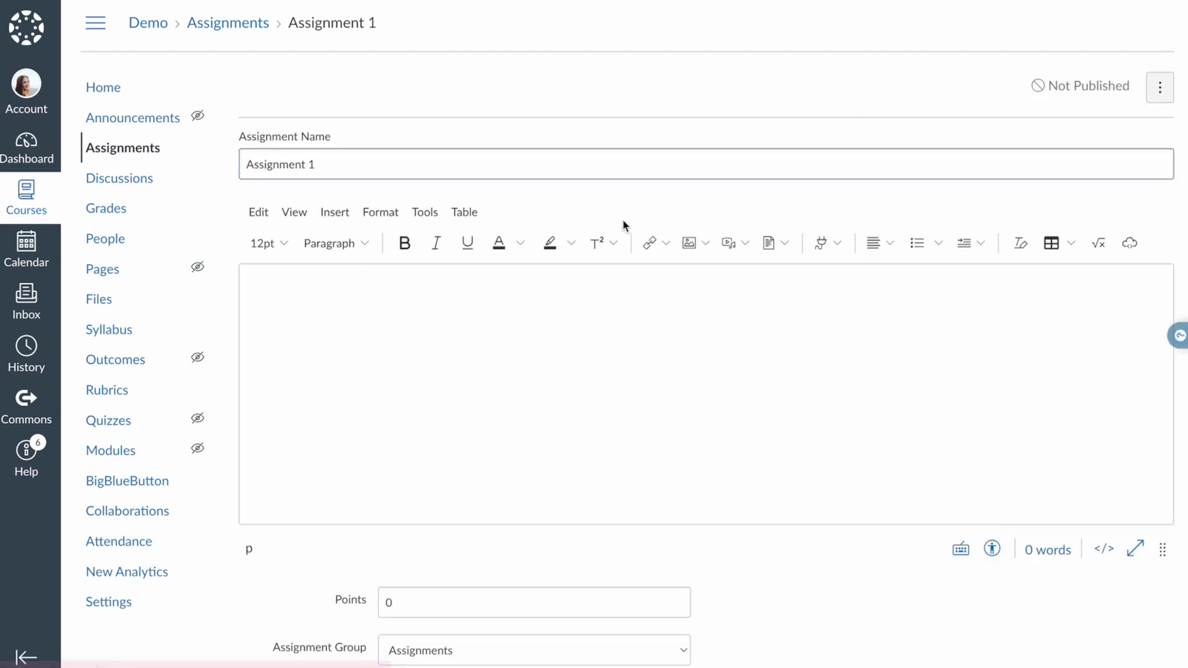
pyautogui.scroll(-9, 623, 221)
pyautogui.click(511, 233)
pyautogui.click(502, 246)
pyautogui.scroll(-1, 502, 244)
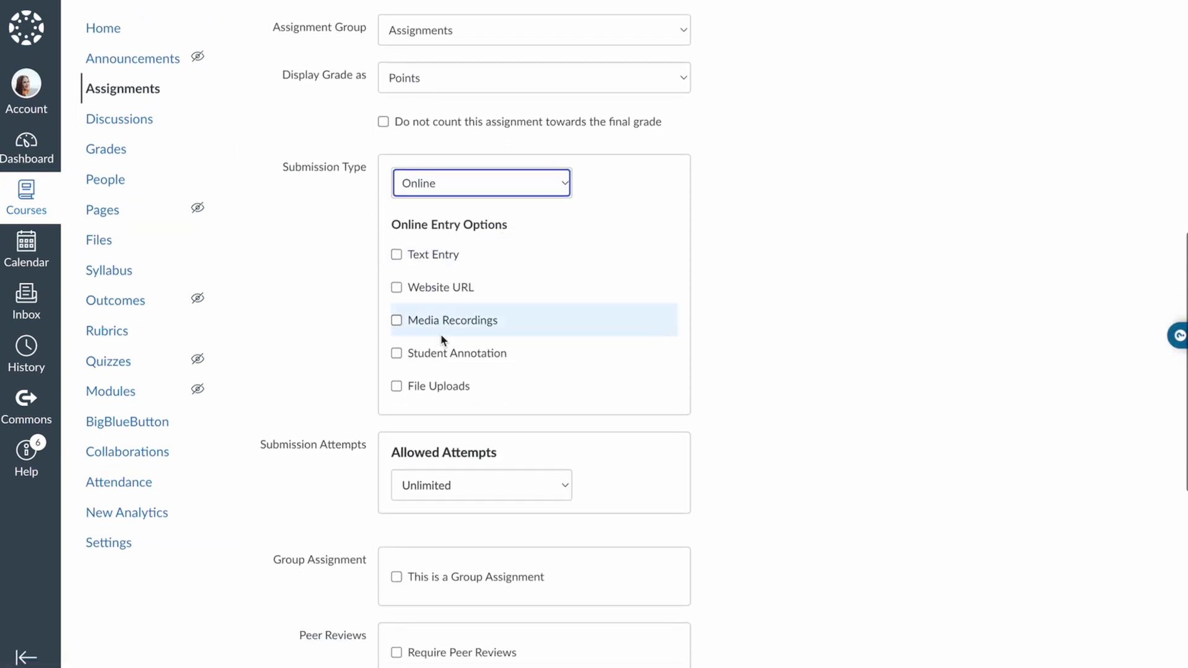
pyautogui.click(396, 351)
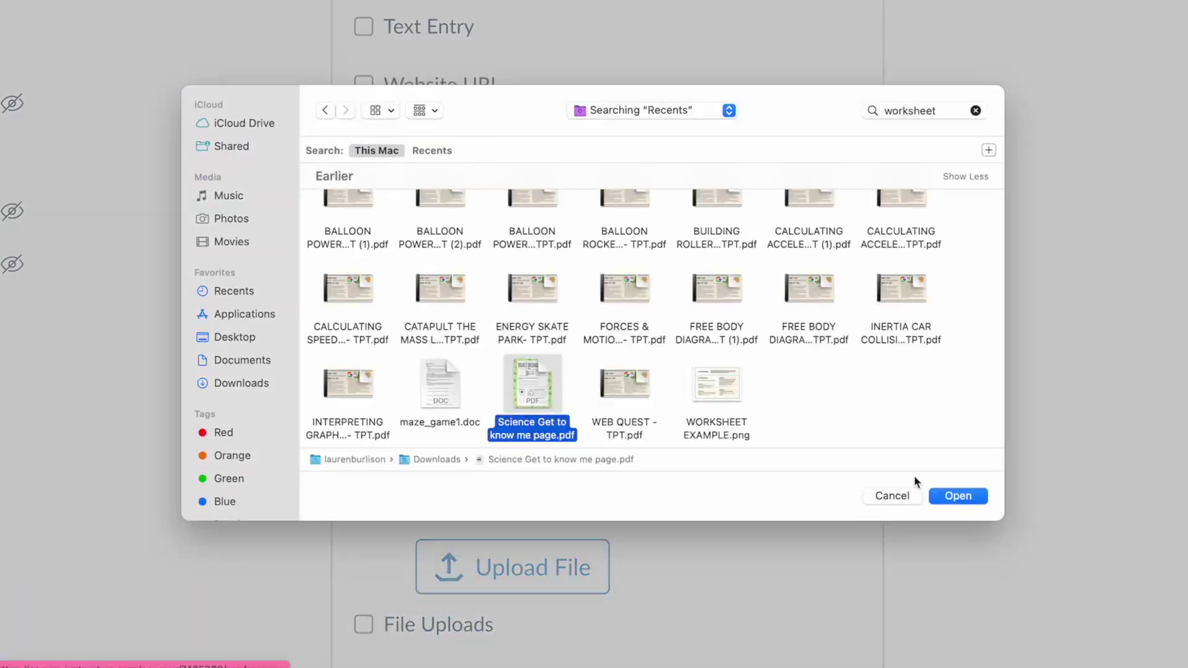
pyautogui.click(958, 495)
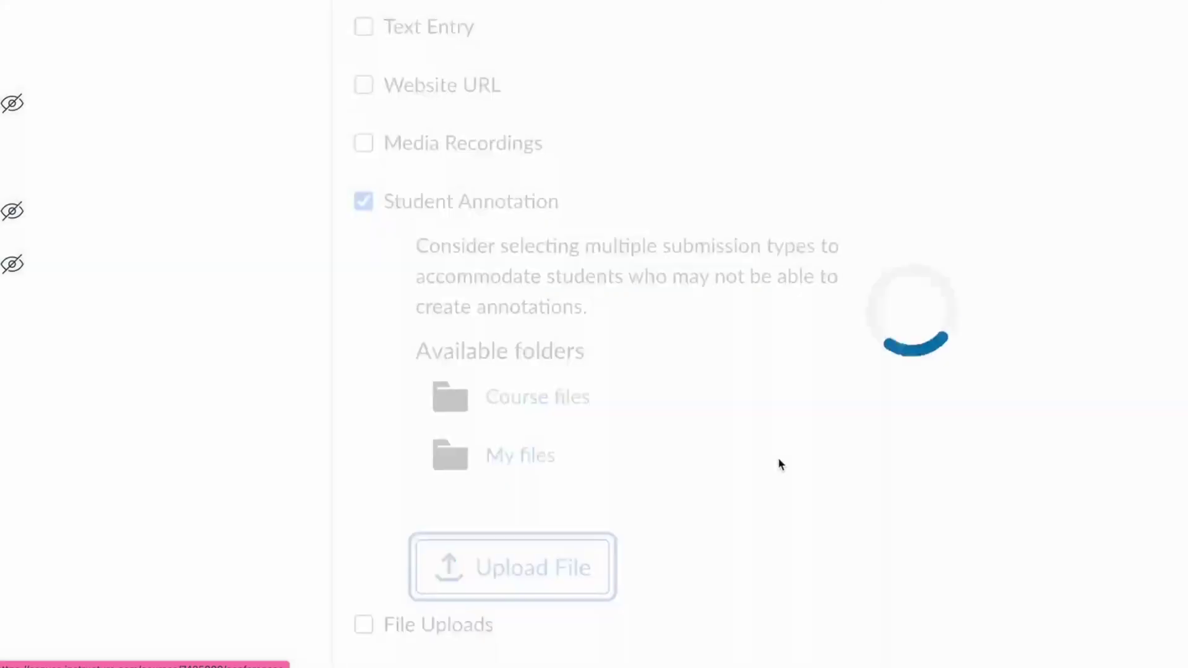
# Annotate the worksheet with 'La' on the name line and a blue C in the scientist box.
pyautogui.scroll(-15, 778, 461)
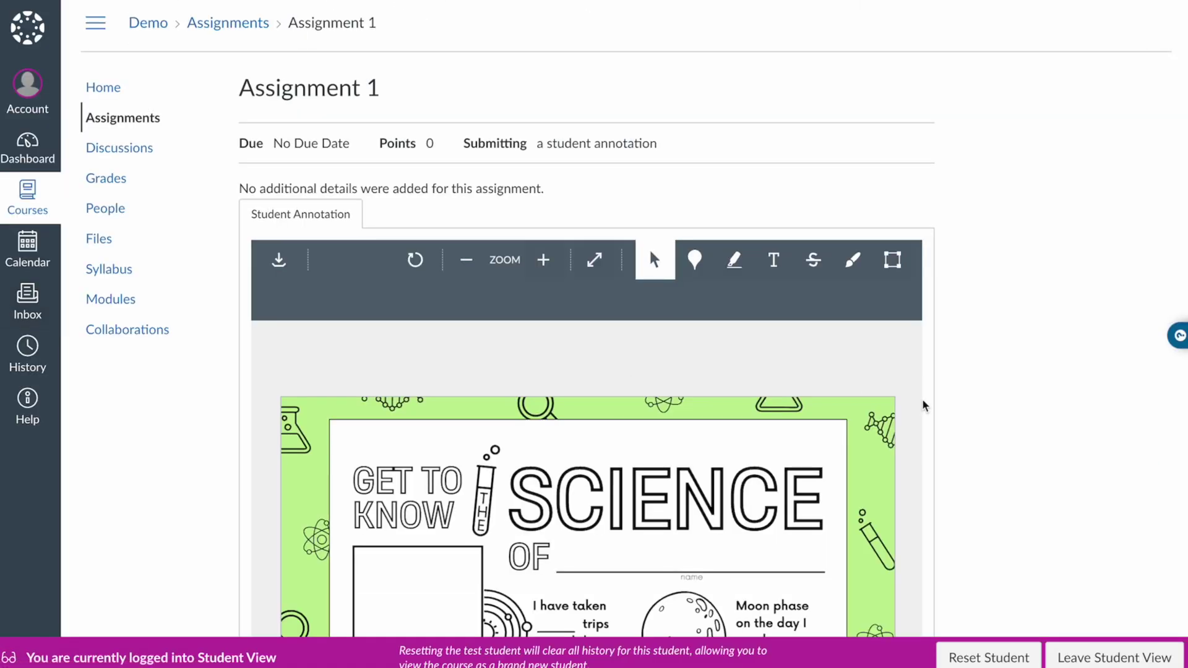
pyautogui.scroll(-3, 923, 403)
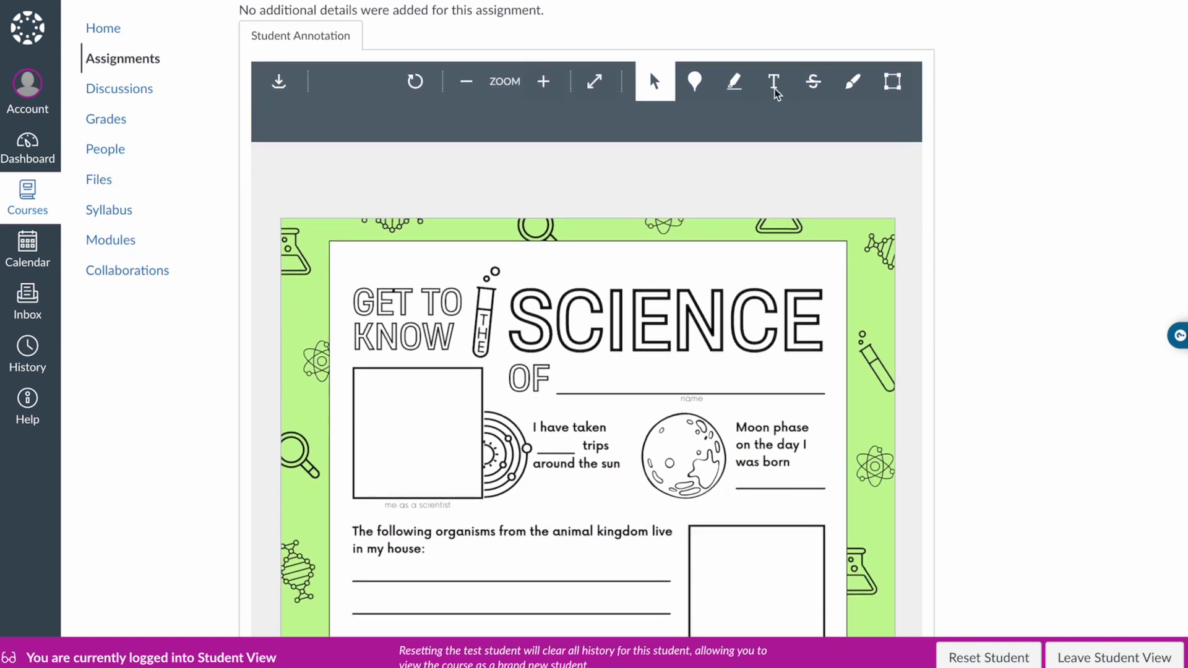
pyautogui.click(774, 82)
pyautogui.click(634, 390)
pyautogui.write('Lauren')
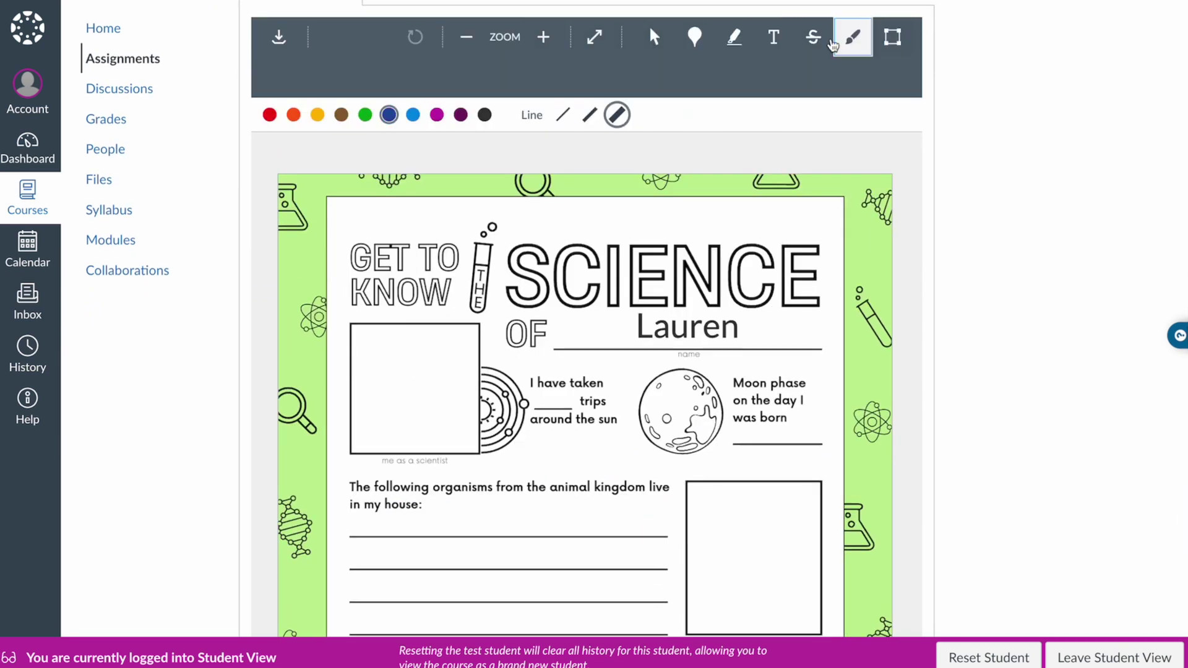
pyautogui.moveTo(424, 364)
pyautogui.mouseDown()
pyautogui.moveTo(436, 389)
pyautogui.moveTo(388, 434)
pyautogui.mouseUp()
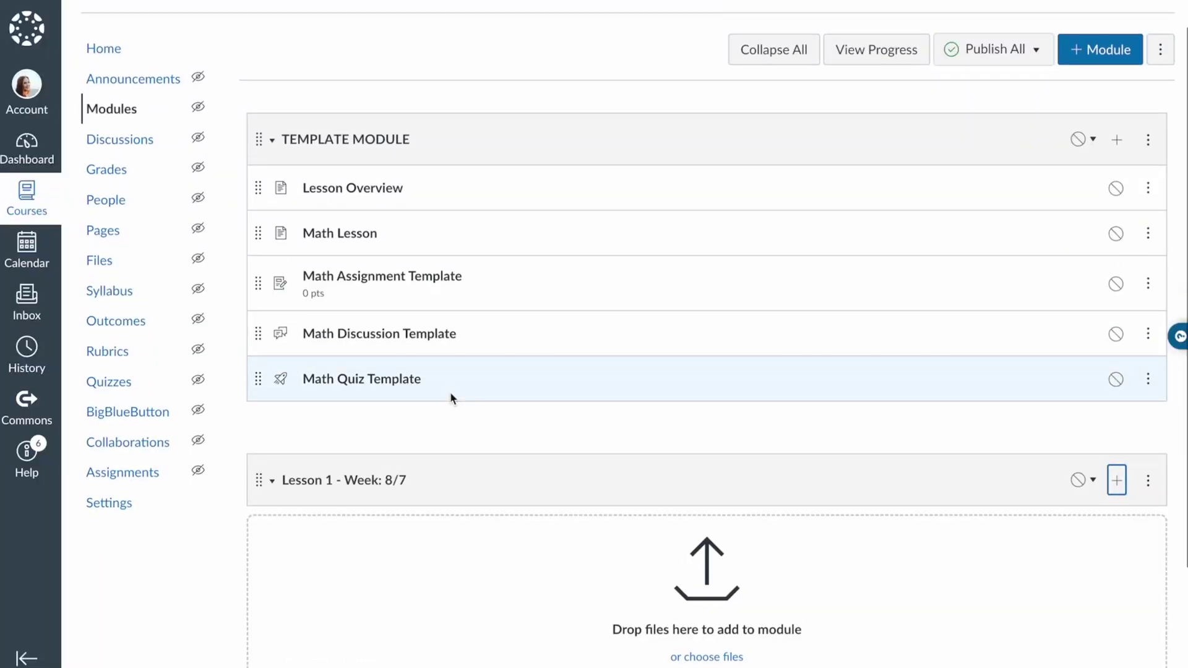
# Open the Lesson Overview template page and read through its content.
pyautogui.scroll(-2, 451, 391)
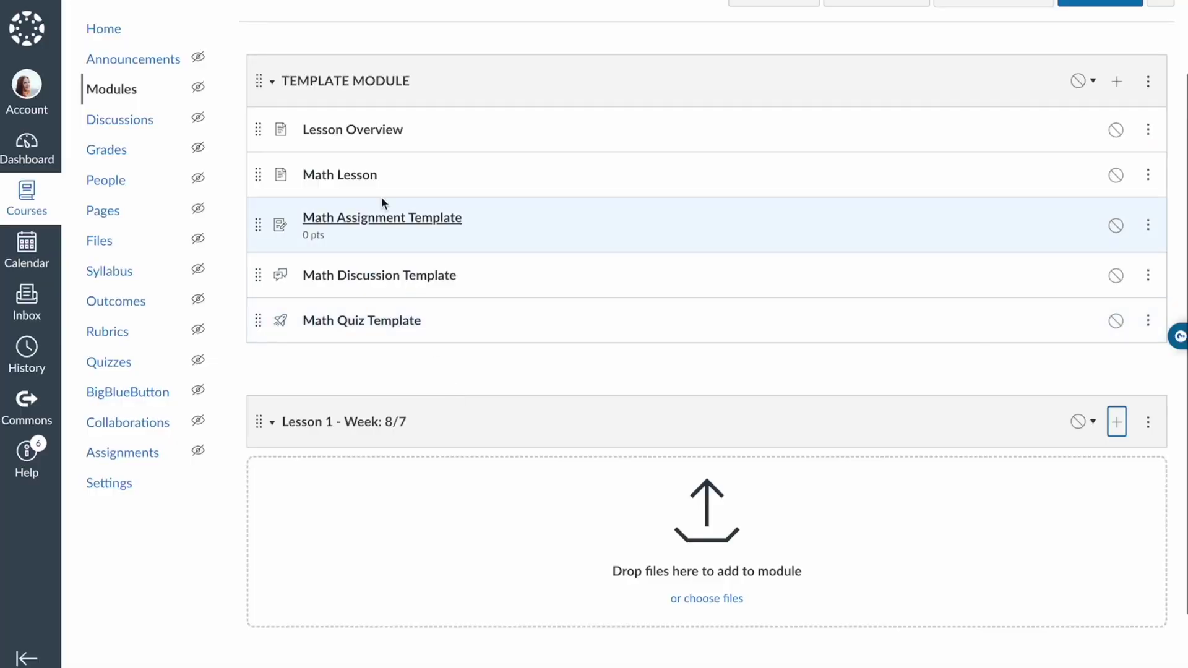
pyautogui.click(352, 129)
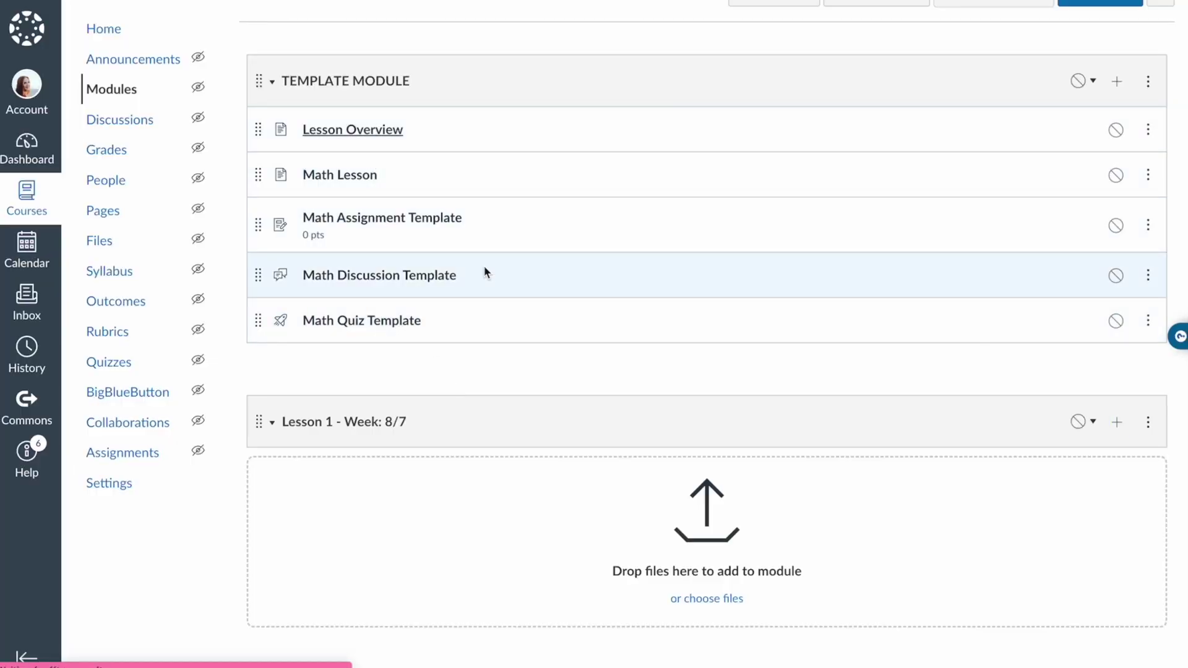
pyautogui.scroll(-1, 486, 270)
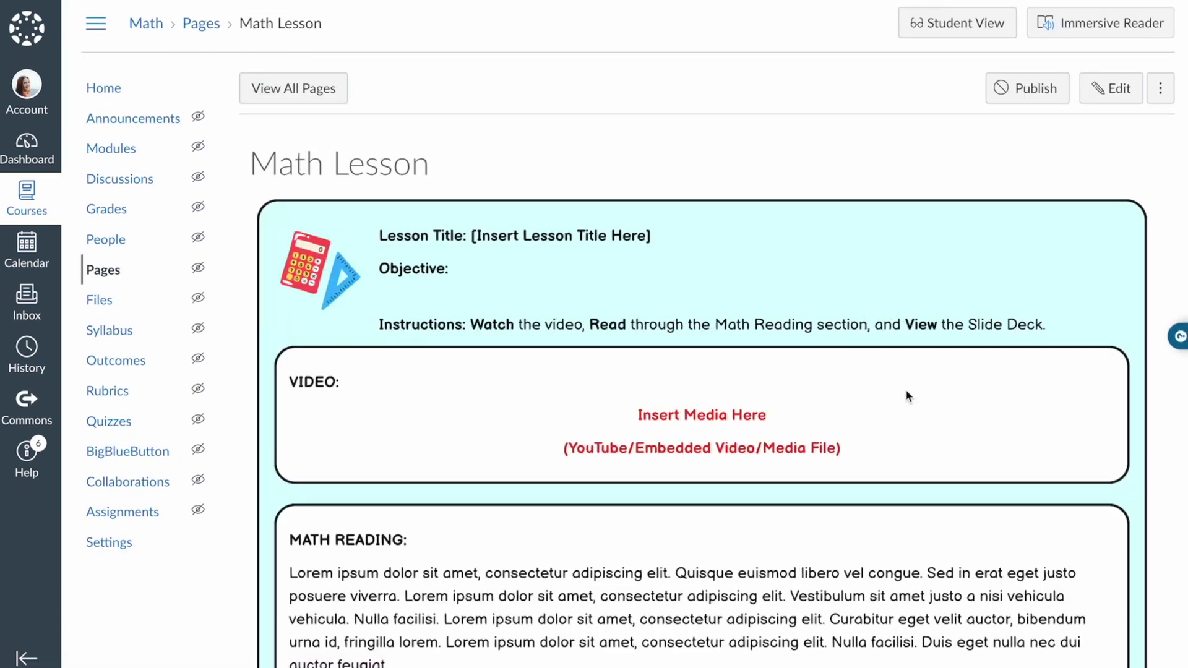
pyautogui.scroll(-8, 908, 396)
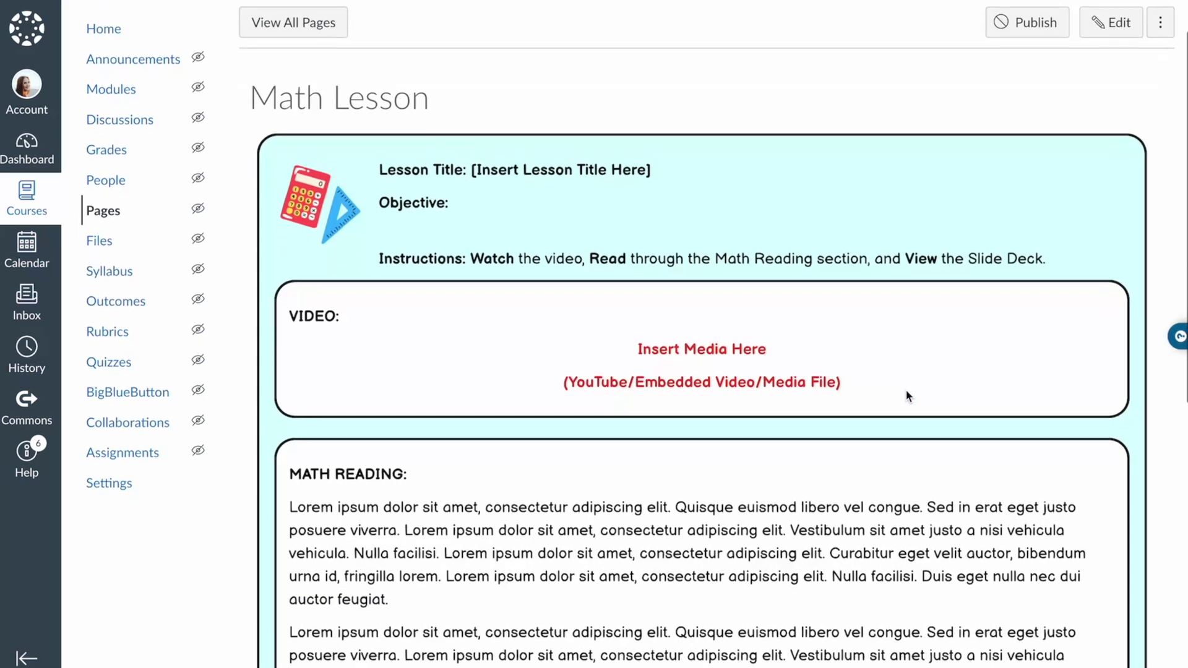
pyautogui.scroll(-2, 1135, 616)
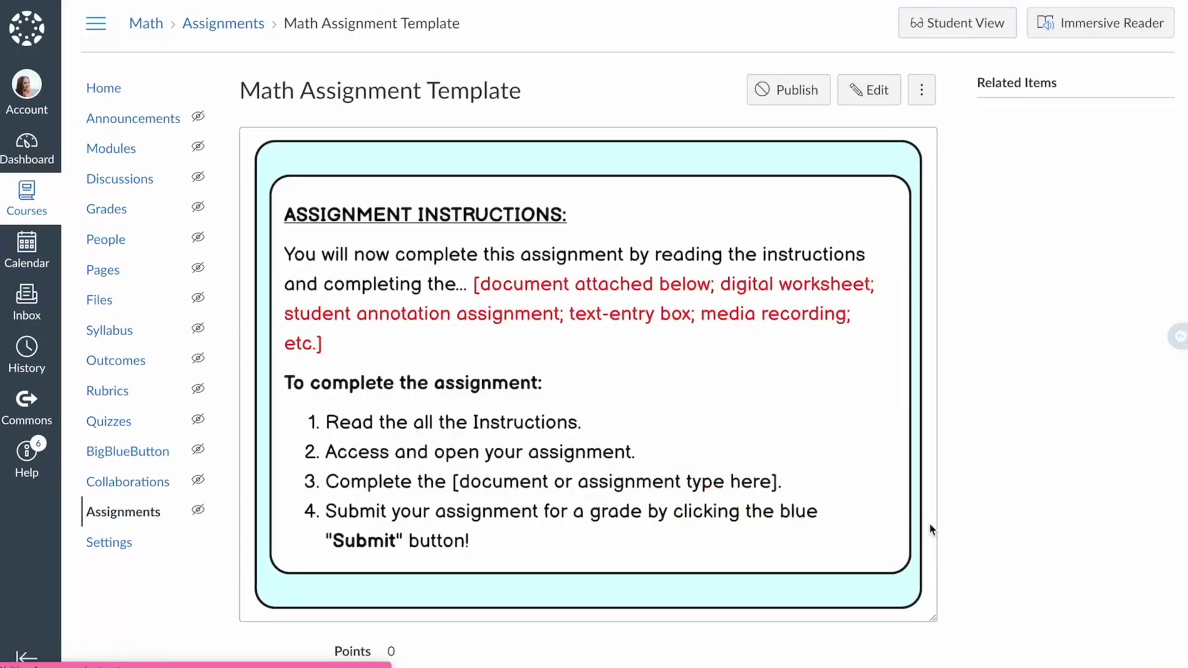
pyautogui.scroll(-2, 667, 499)
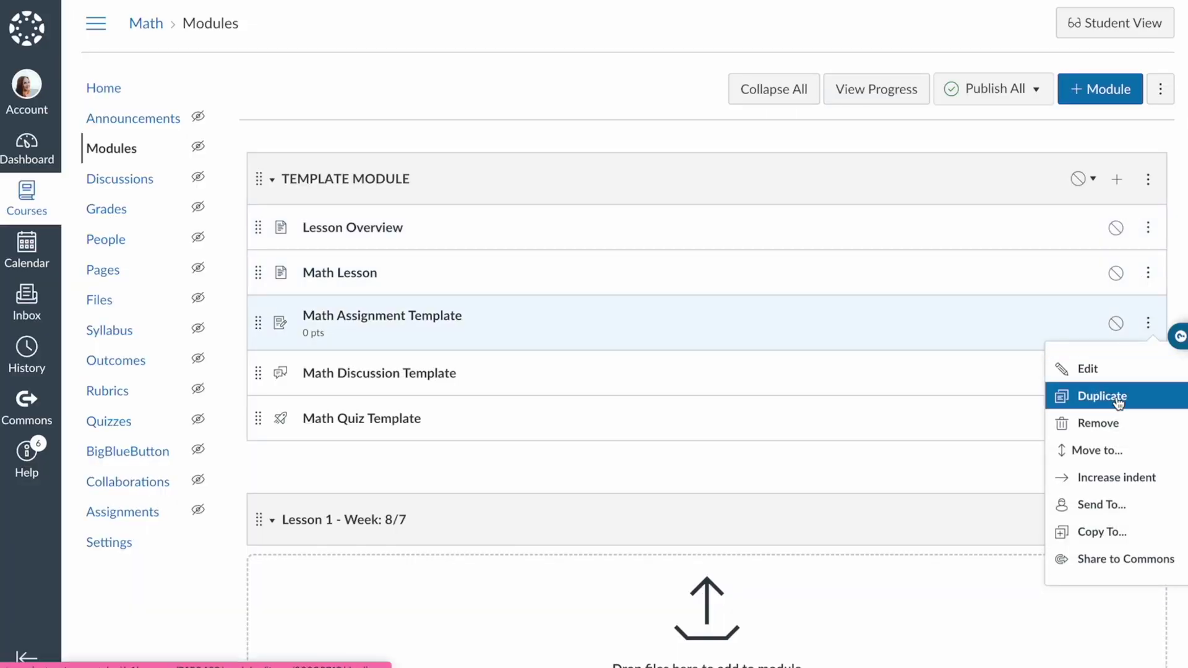
# Duplicate Math Assignment Template and move the copy into Lesson 1 - Week: 8/7.
pyautogui.click(1118, 403)
pyautogui.scroll(-2, 851, 392)
pyautogui.moveTo(257, 239); pyautogui.dragTo(263, 461)
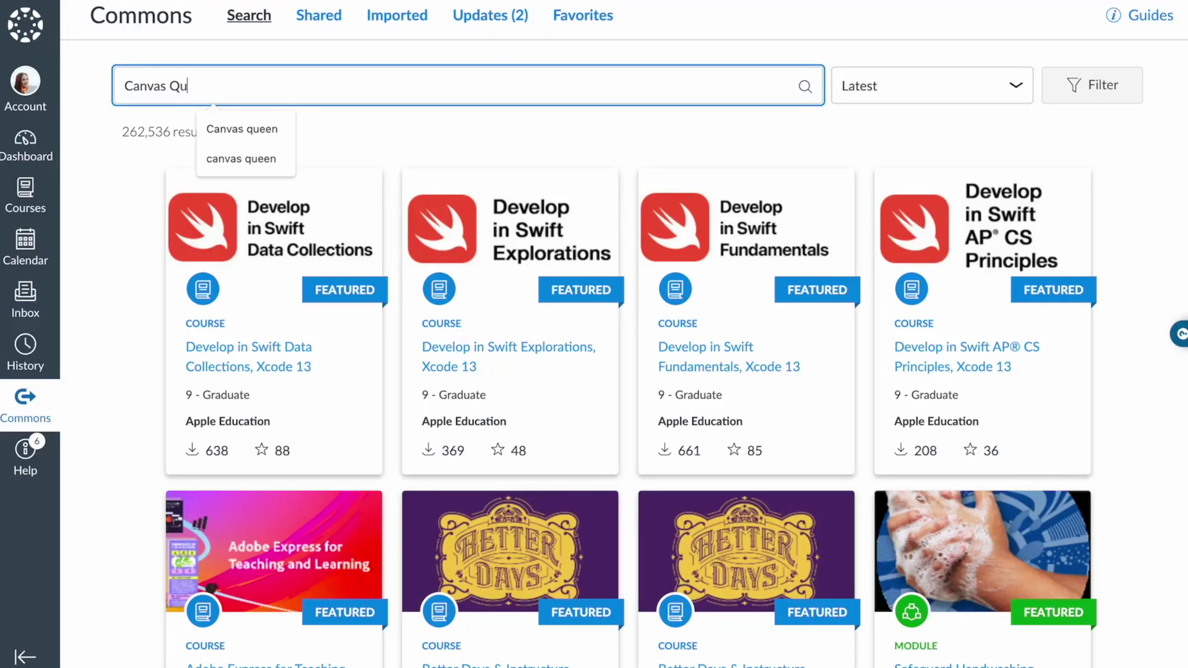
# Search Commons for 'Canvas queen', then go to the course Rubrics page.
pyautogui.write('een')
pyautogui.scroll(-3, 138, 224)
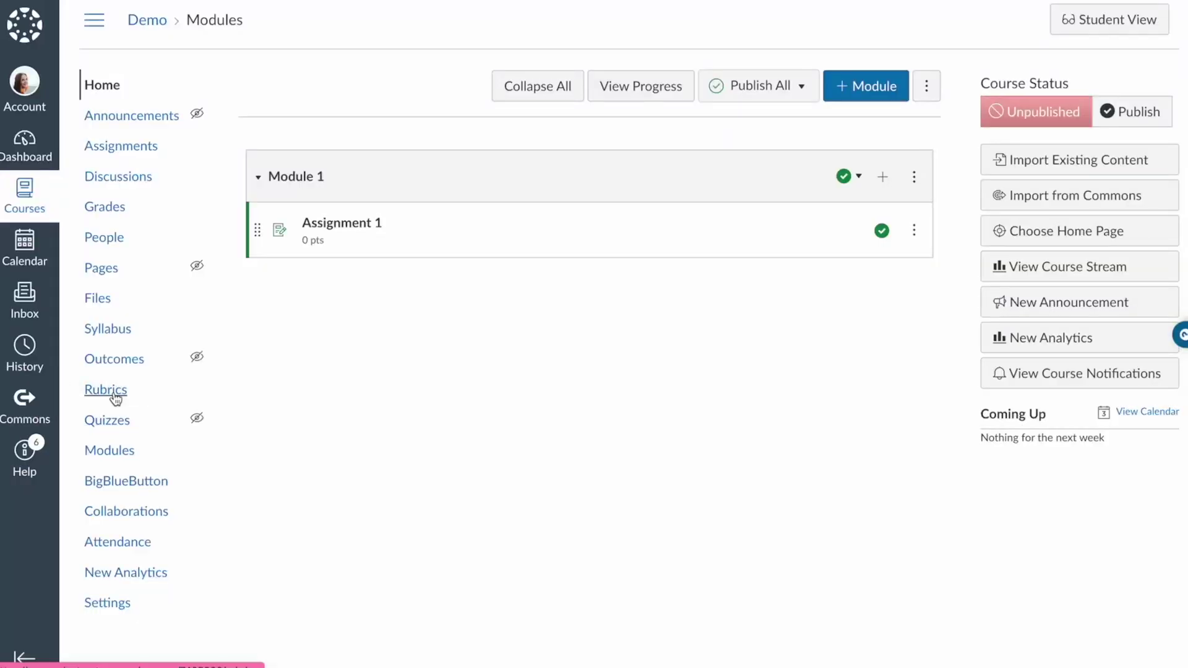
pyautogui.click(107, 389)
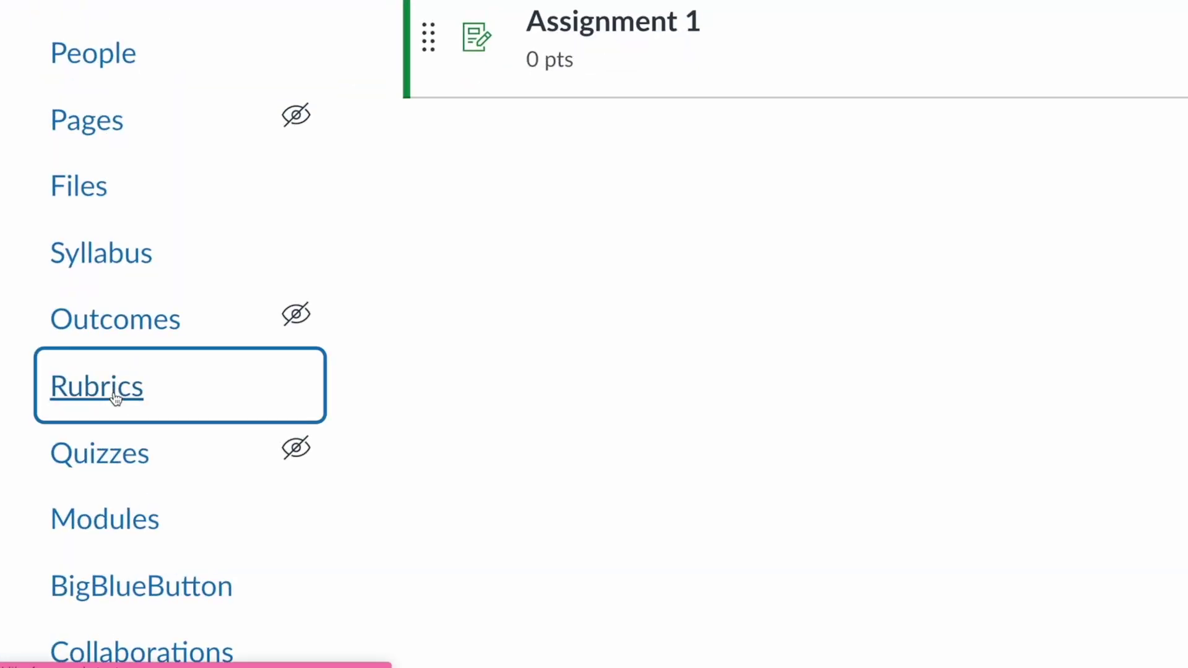
# Start a new rubric, then rate the first criterion and Matching Distance-Time Graphs at 4 points.
pyautogui.click(1052, 97)
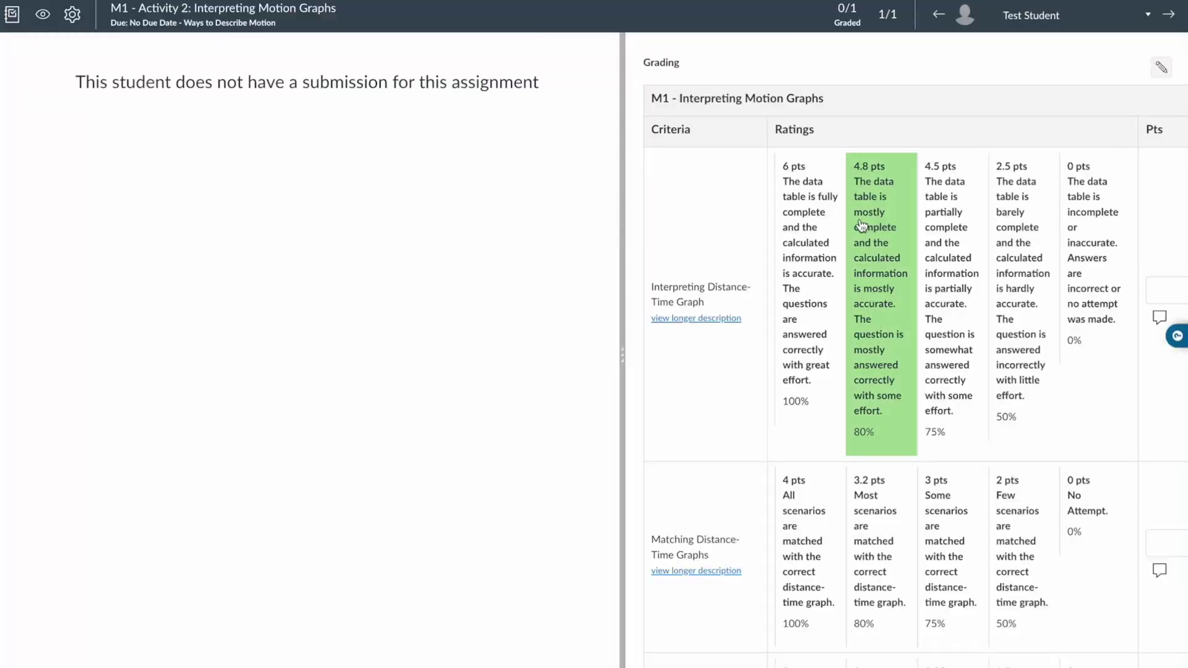
pyautogui.scroll(-3, 879, 309)
pyautogui.click(878, 390)
pyautogui.click(952, 495)
# Give Interpreting Speed-Time 2.25, Matching Speed-Time 4 and Conclusion 2.25, then save the scores.
pyautogui.click(822, 345)
pyautogui.scroll(-3, 823, 383)
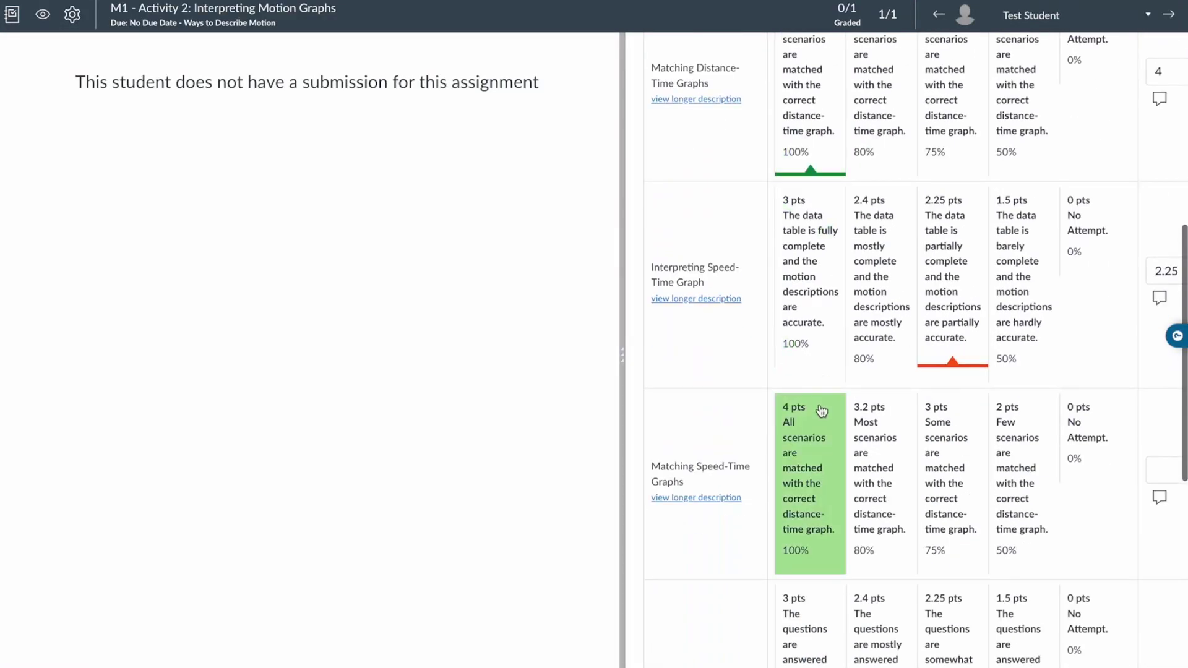
pyautogui.click(823, 410)
pyautogui.scroll(-3, 866, 433)
pyautogui.click(968, 452)
pyautogui.click(667, 527)
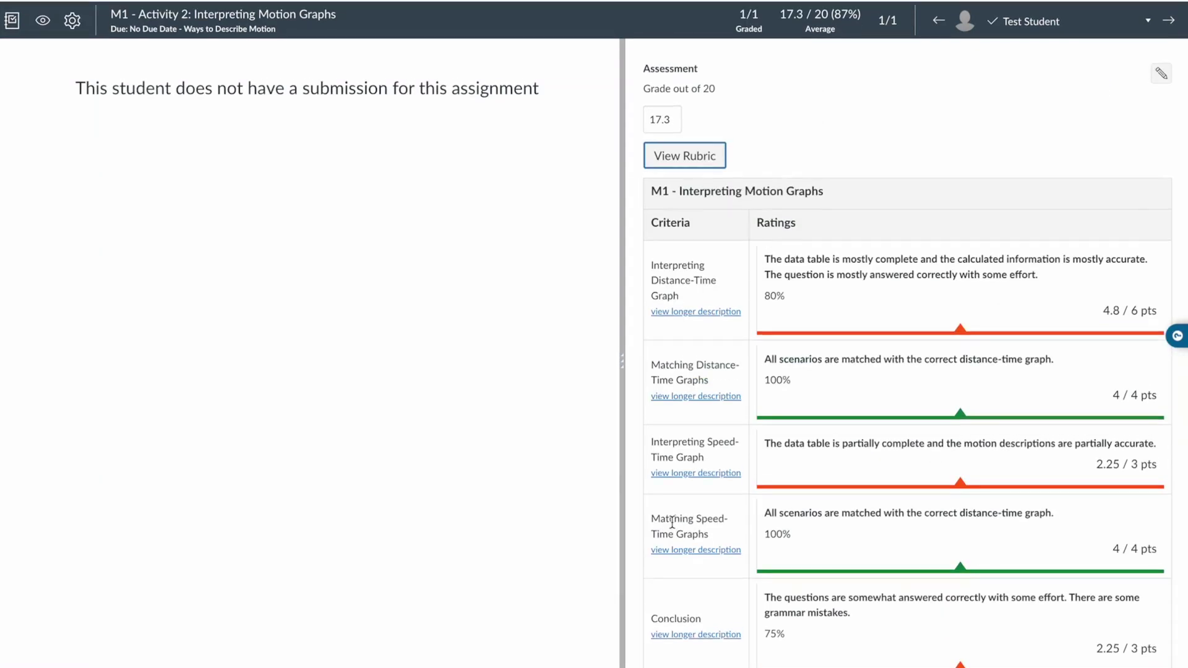